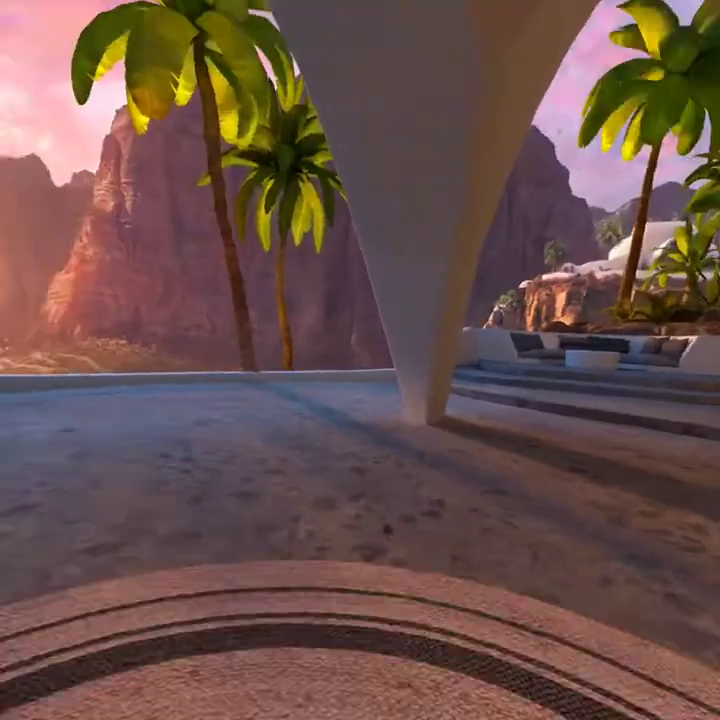
click(330, 458)
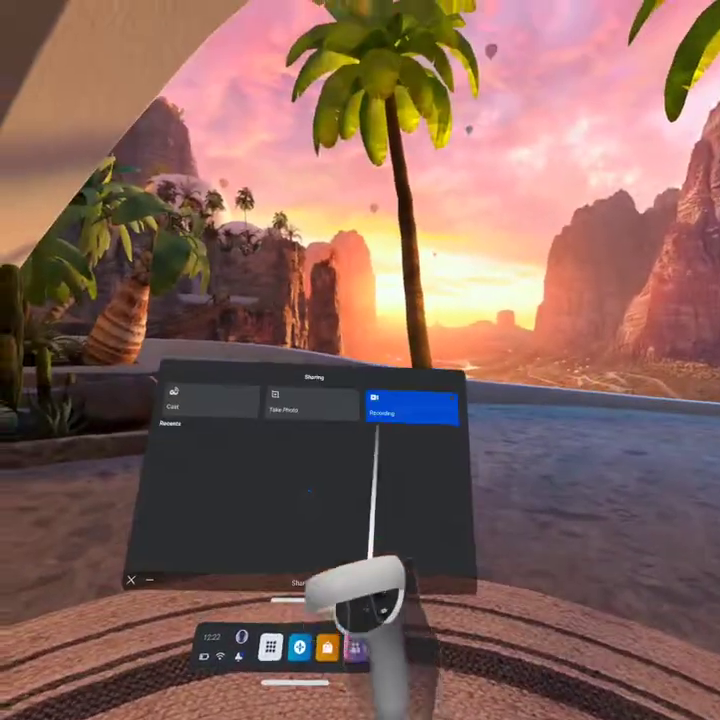